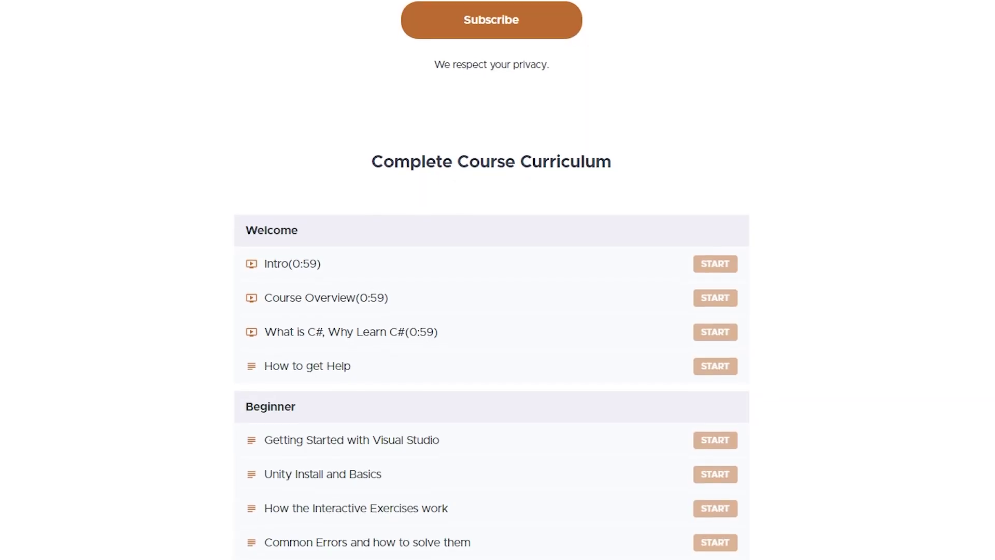
# Look through the complete course curriculum from the Welcome section to the Intermediate lectures.
pyautogui.scroll(-8, 498, 280)
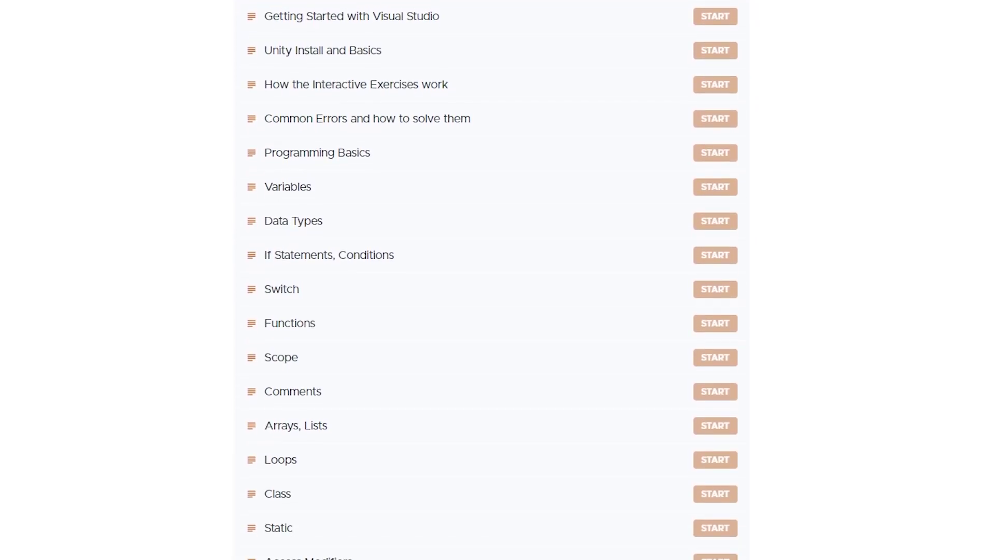
pyautogui.scroll(-12, 497, 280)
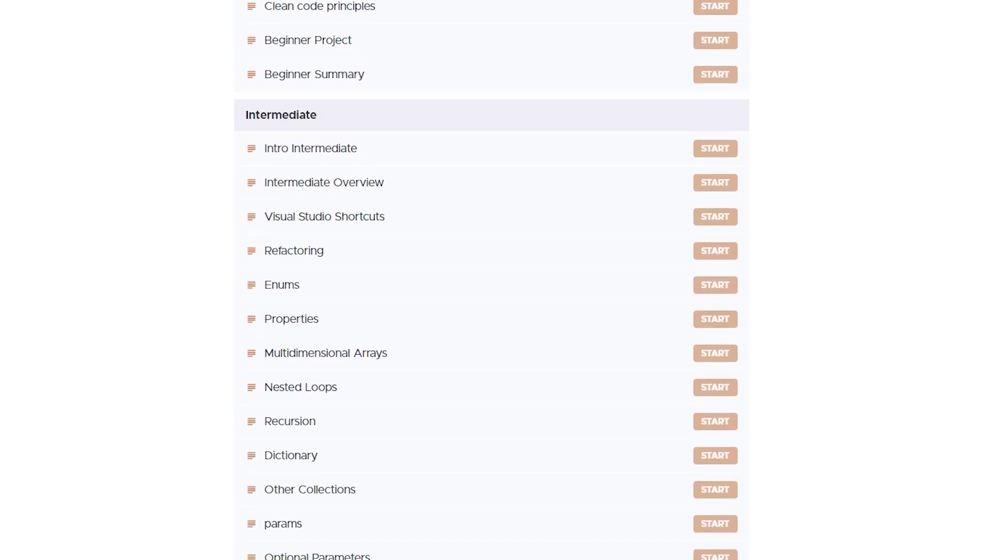
pyautogui.scroll(-3, 497, 280)
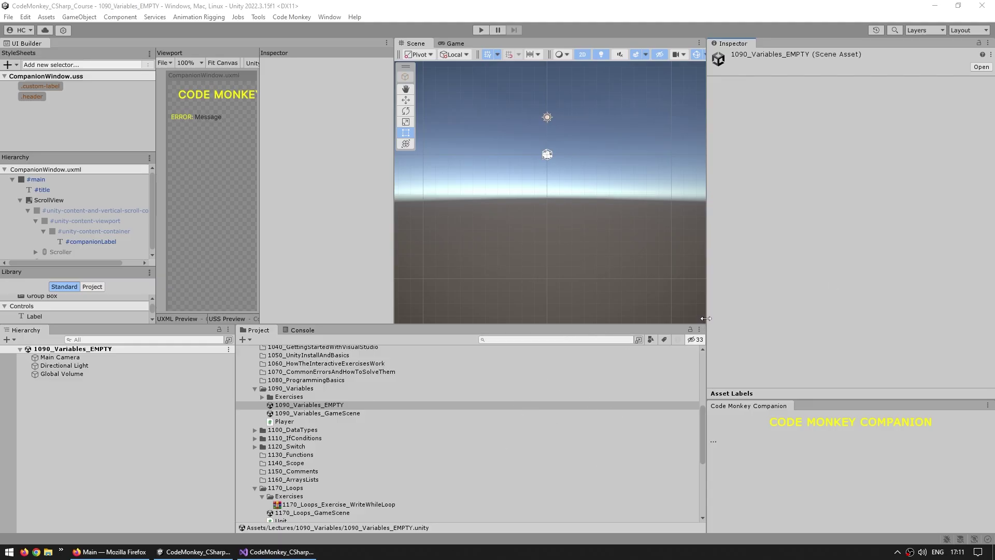
# In Unity, open the Code Monkey Interactive window and choose the Variables lecture.
pyautogui.click(292, 17)
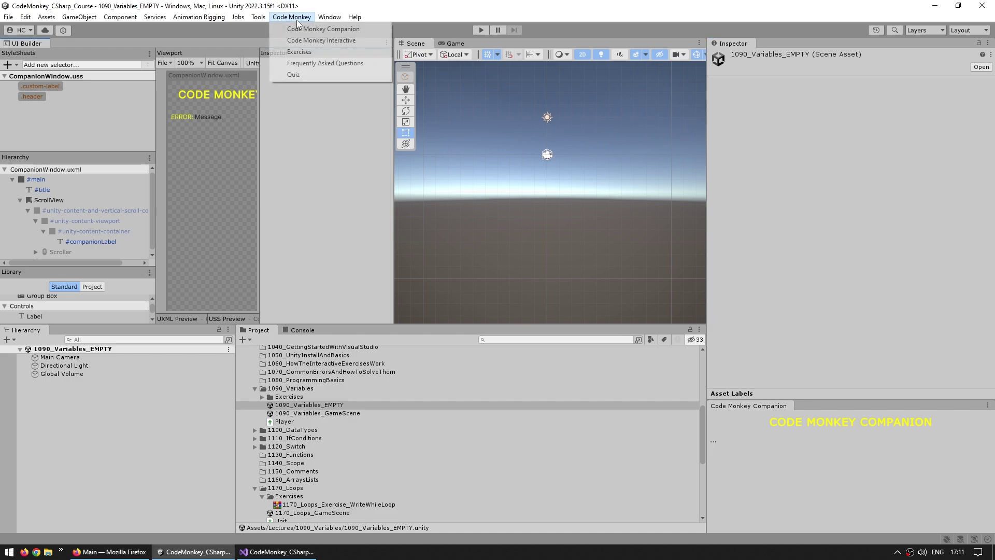
pyautogui.click(315, 40)
pyautogui.scroll(-3, 478, 291)
pyautogui.scroll(3, 453, 295)
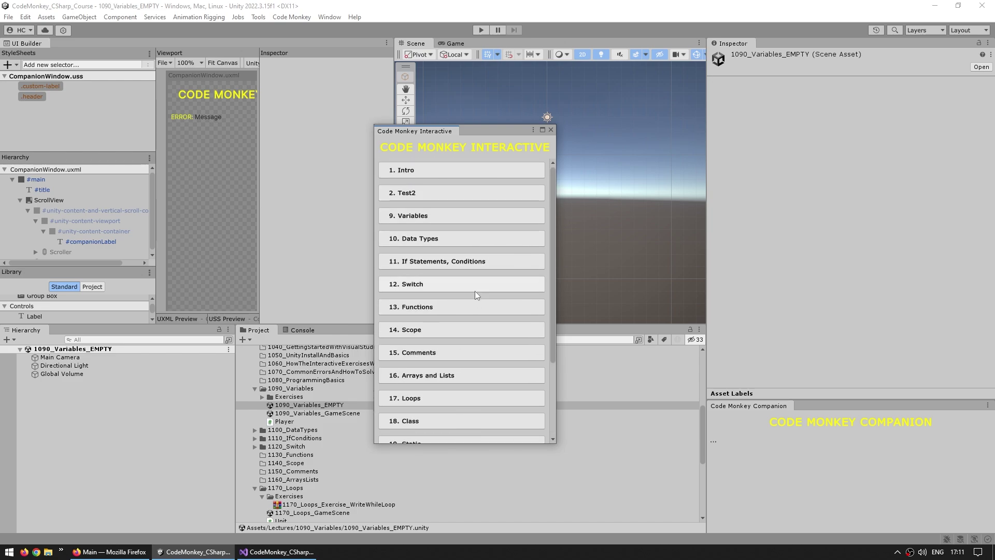
pyautogui.click(403, 220)
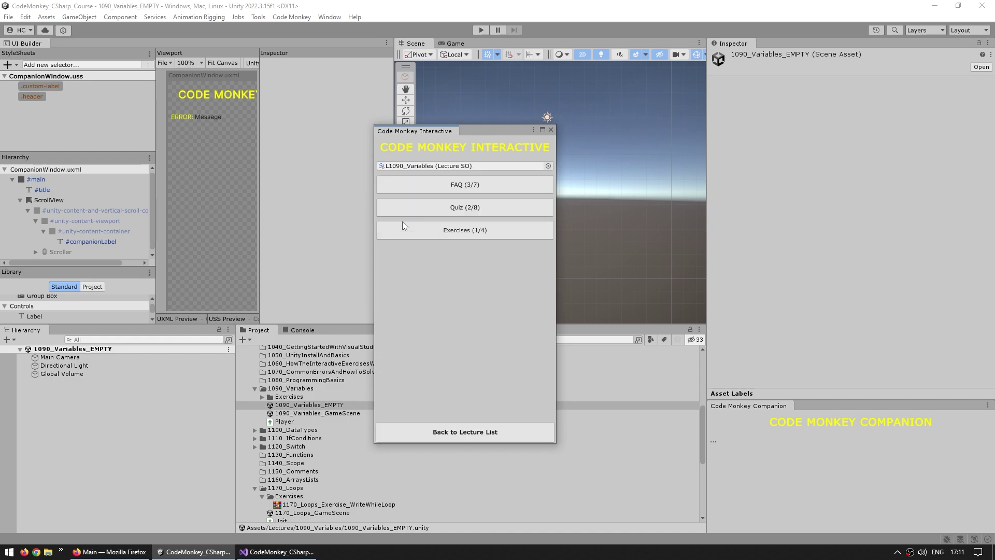
# Open the Variables lecture's exercises and start the Define Speed Variable exercise.
pyautogui.click(461, 231)
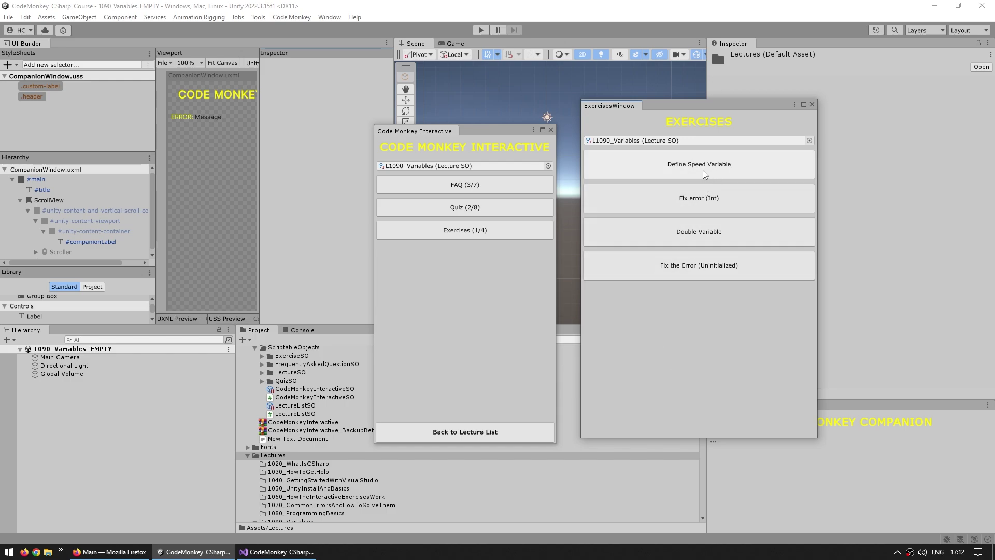
pyautogui.click(673, 174)
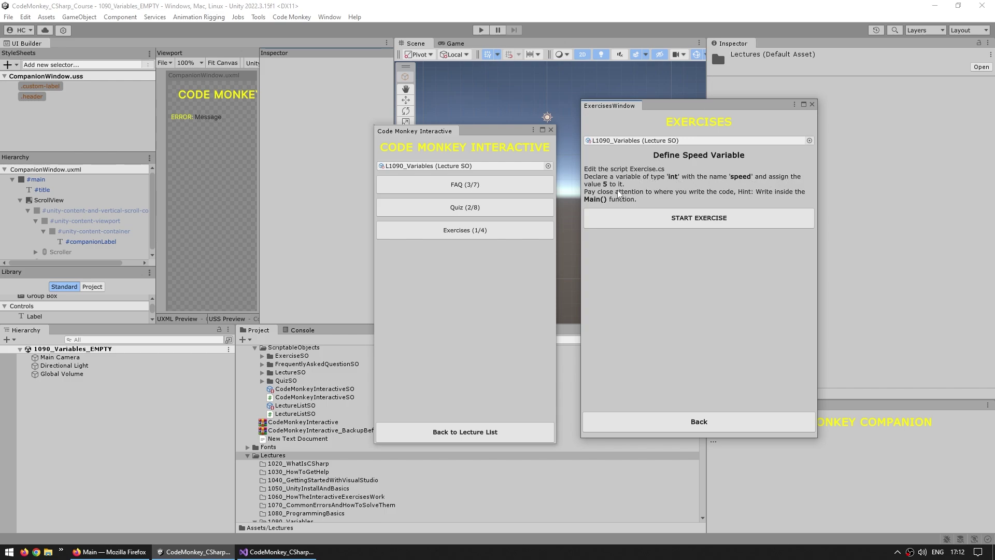
pyautogui.click(667, 219)
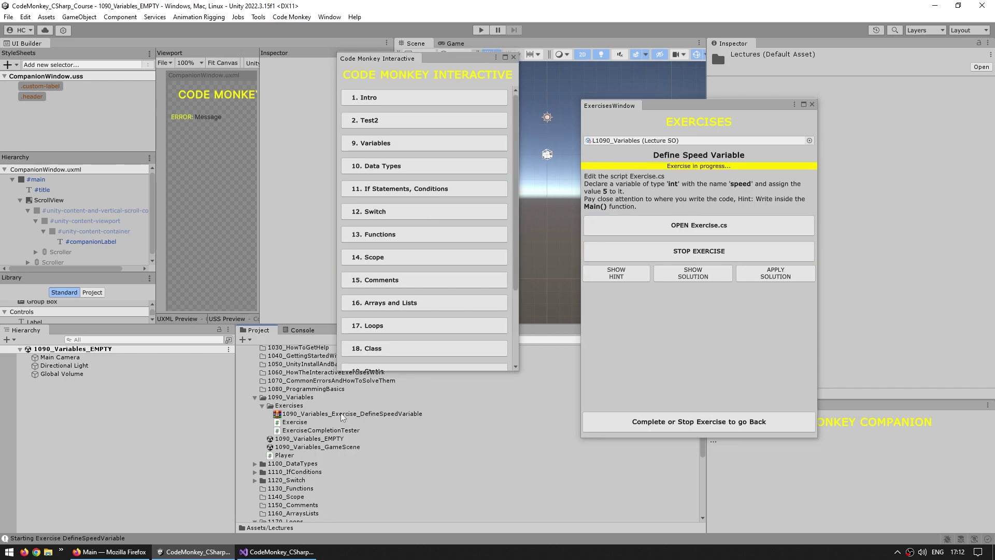
# Open the Exercise script from the 1090_Variables Exercises folder in Visual Studio.
pyautogui.click(335, 414)
pyautogui.click(297, 423)
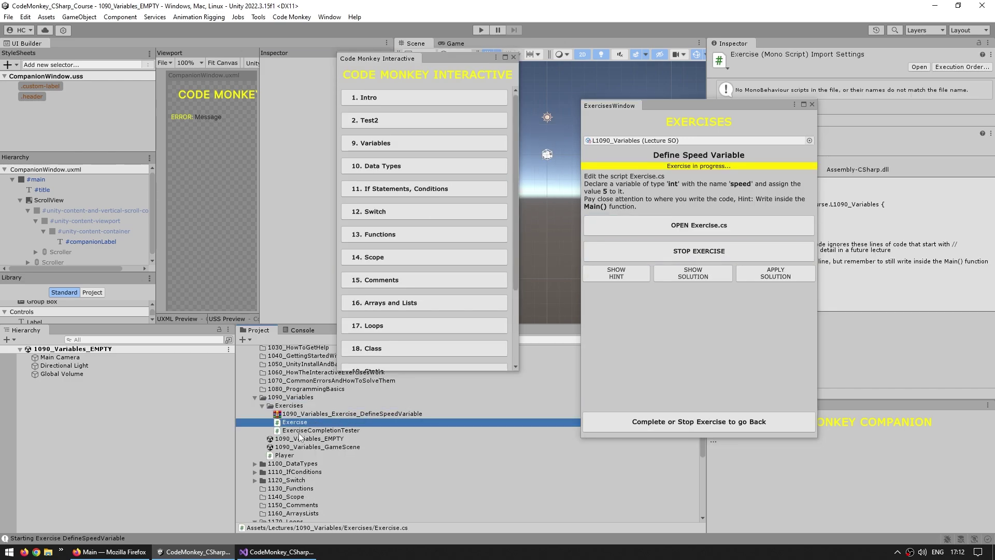
pyautogui.click(299, 432)
pyautogui.click(299, 421)
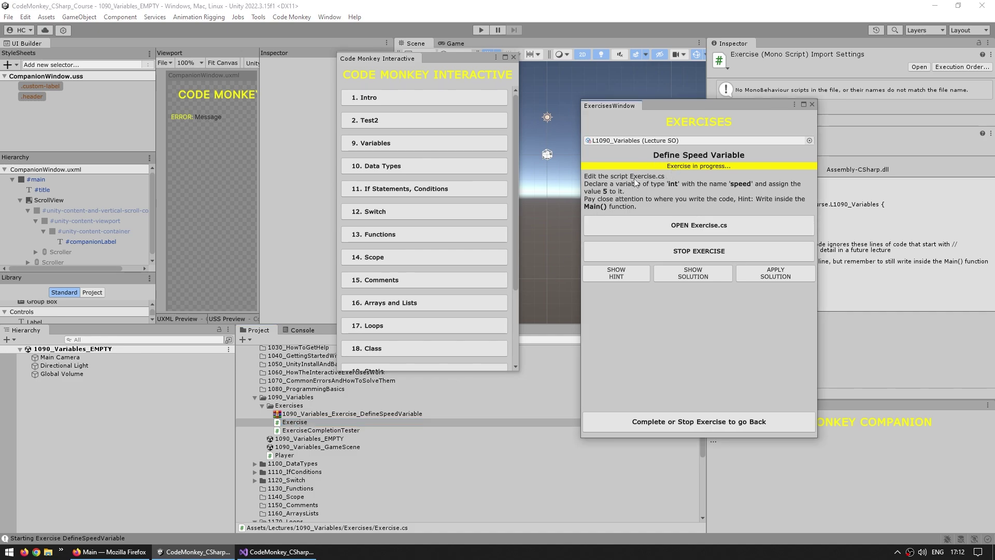
pyautogui.doubleClick(317, 421)
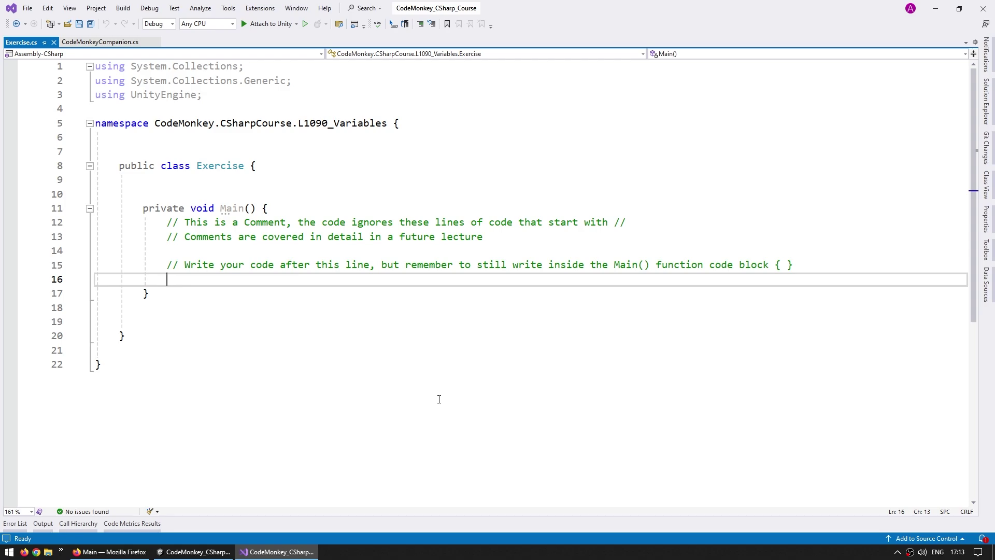
# Write "Int Speed = 4;" on line 16 inside the Main() function and save the script.
pyautogui.write('Int ')
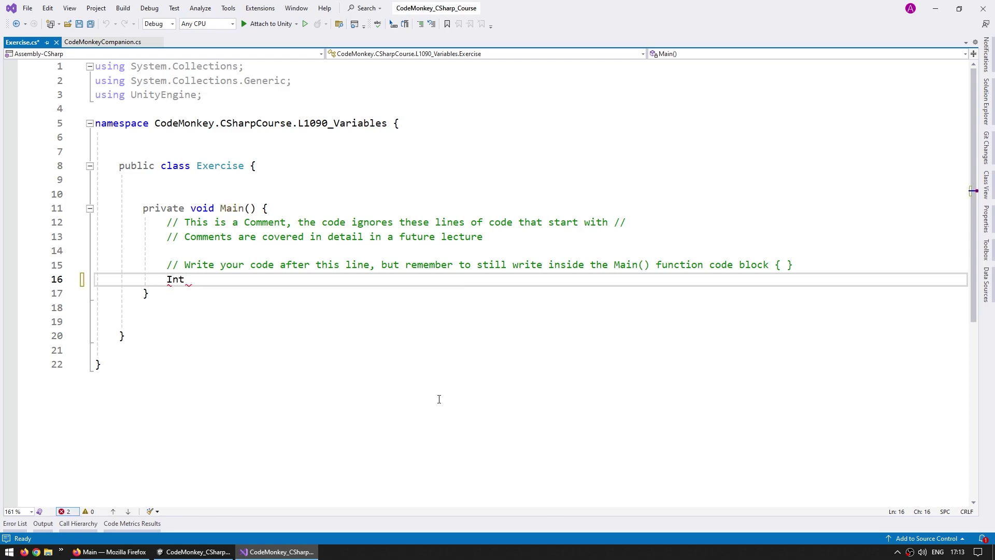
pyautogui.write('S')
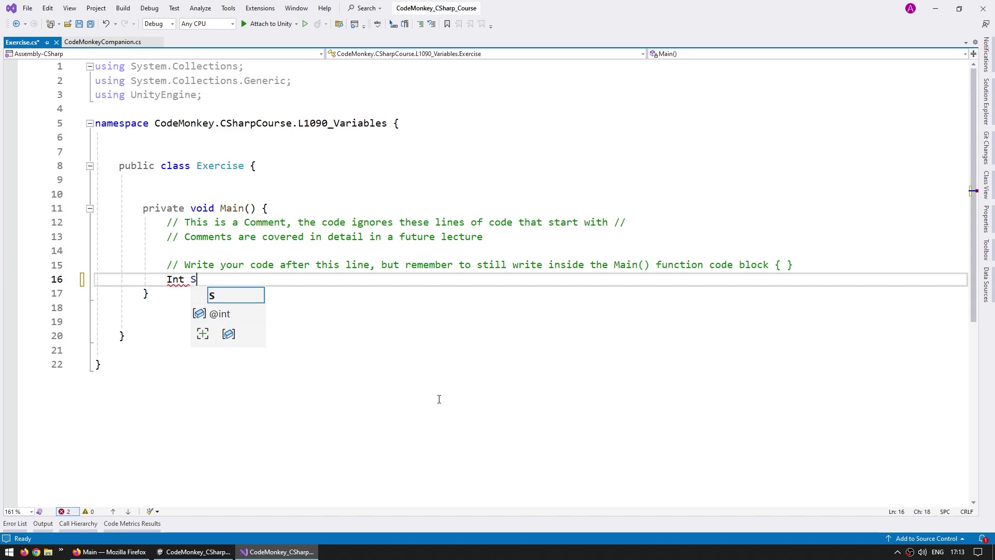
pyautogui.write('peed = 4;')
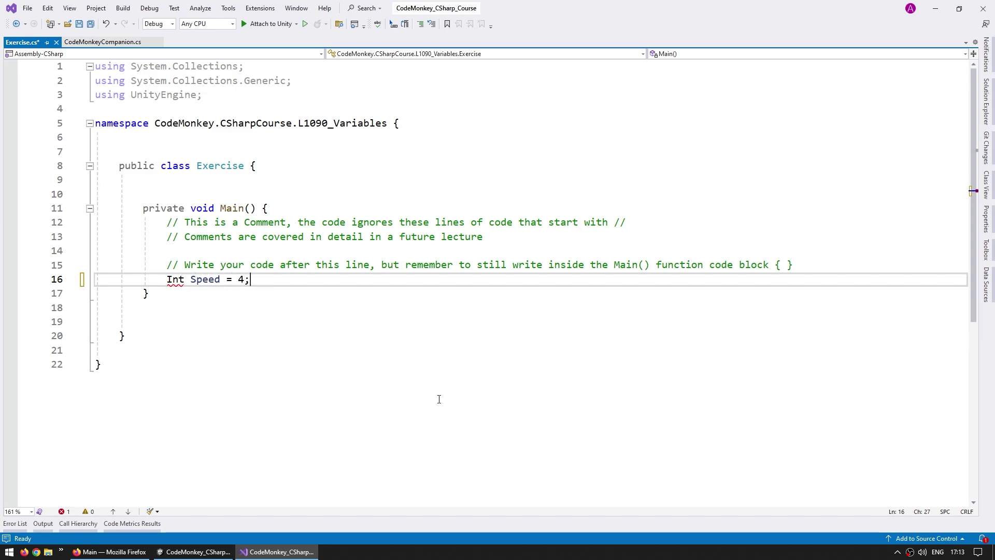
pyautogui.hotkey('ctrl', 's')
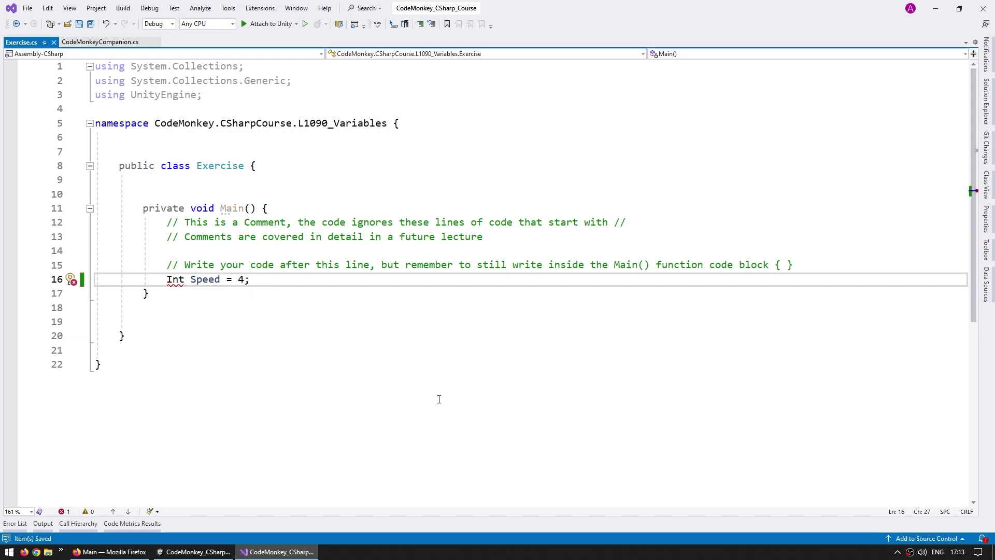
# Switch to Unity and examine the console's compile error for Exercise.cs and the companion's explanation.
pyautogui.click(194, 551)
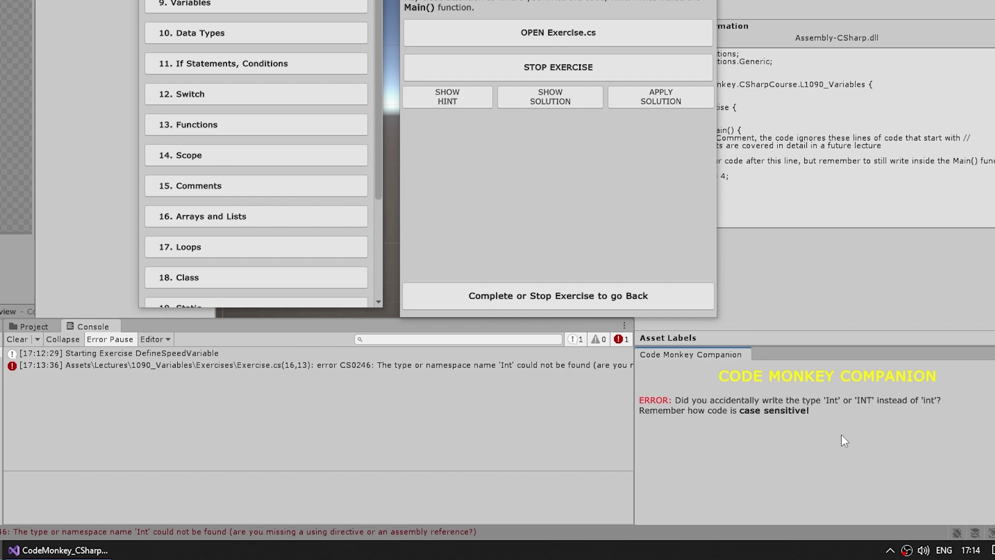
pyautogui.click(461, 369)
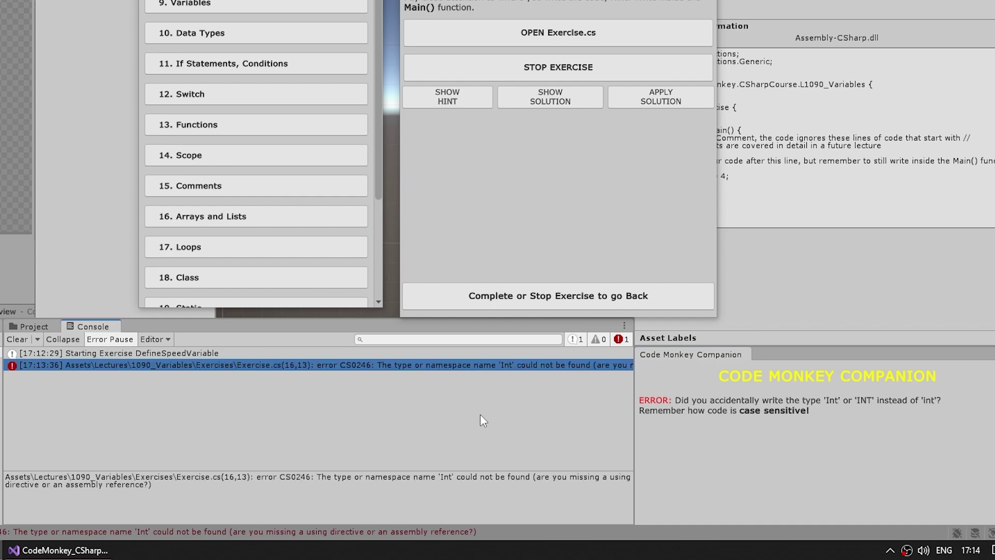
pyautogui.click(700, 420)
# Switch to Visual Studio and correct the variable's type on line 16 to lowercase int.
pyautogui.hotkey('alt', 'Tab')
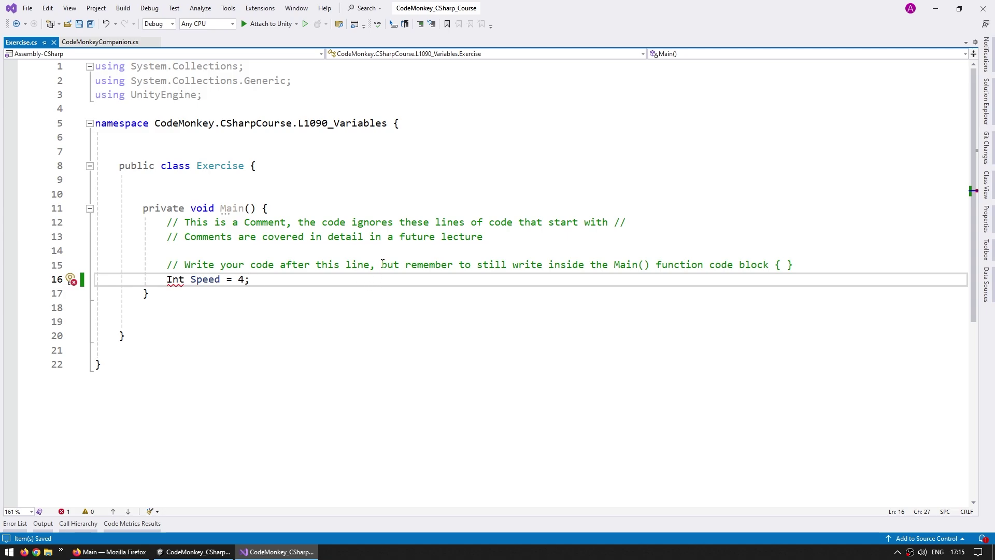
pyautogui.press('Home')
pyautogui.press('Delete')
pyautogui.write('i')
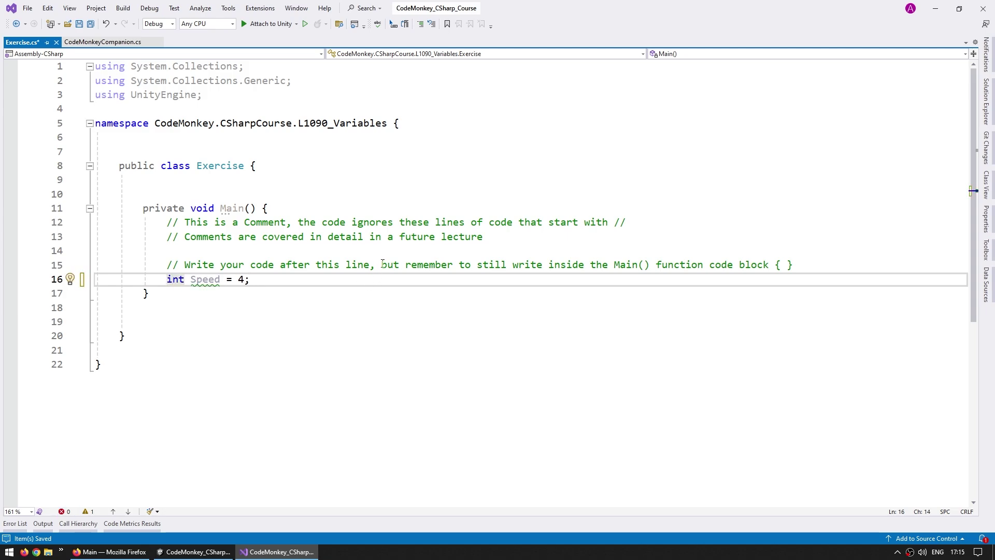
# Check the Speed variable name on line 16 against the companion's warning in Unity.
pyautogui.hotkey('alt', 'Tab')
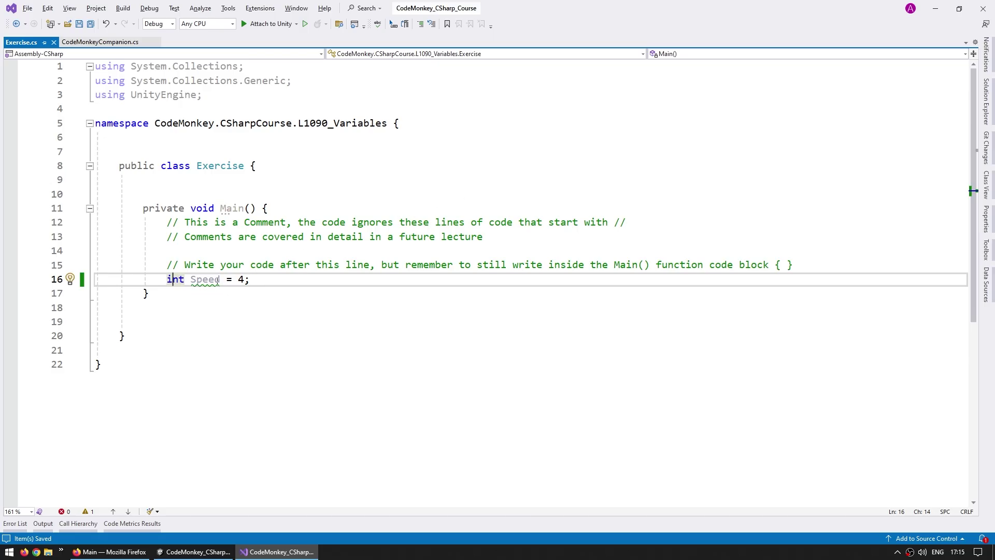
pyautogui.doubleClick(205, 279)
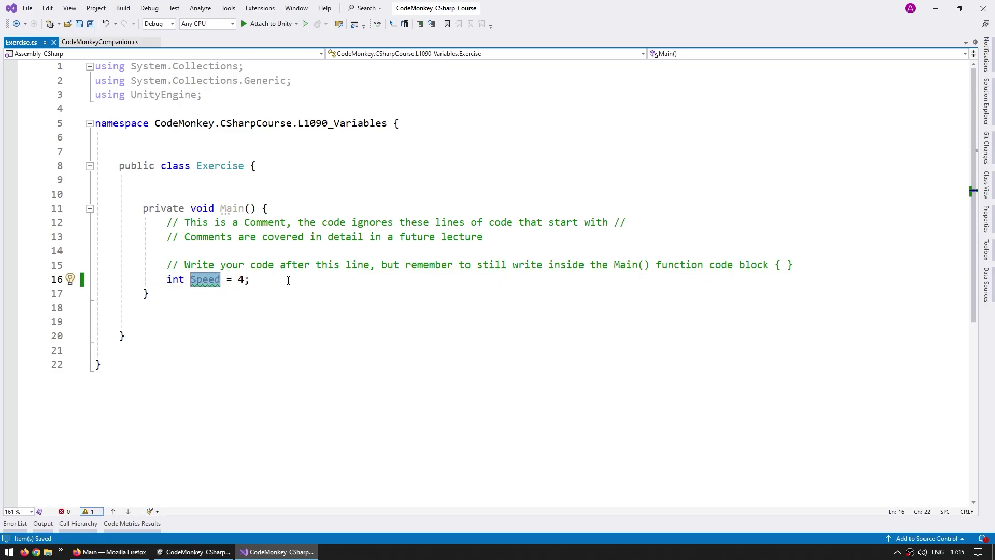
pyautogui.hotkey('alt', 'Tab')
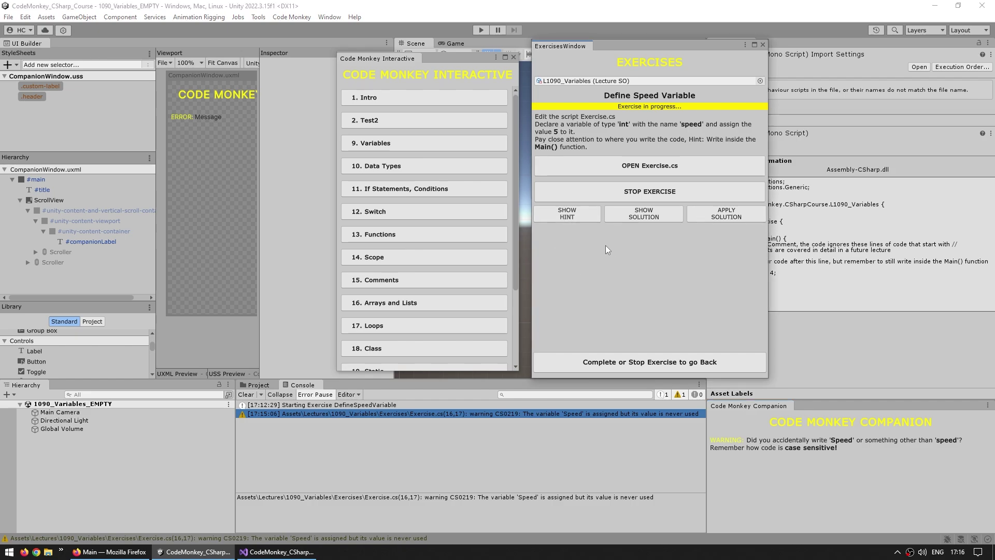
# View the Define Speed Variable exercise's hint and solution, returning to the exercise after each.
pyautogui.click(576, 218)
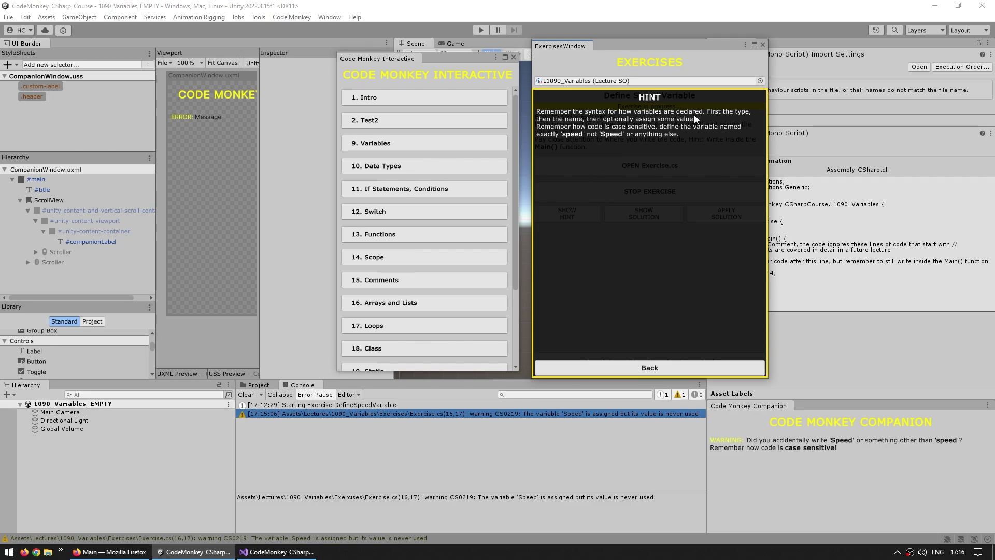
pyautogui.click(612, 287)
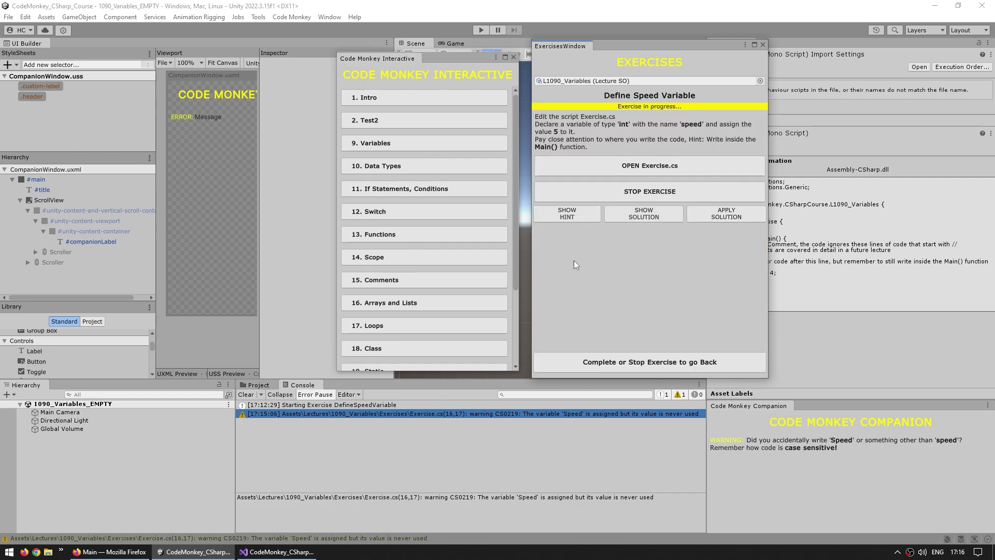
pyautogui.click(643, 218)
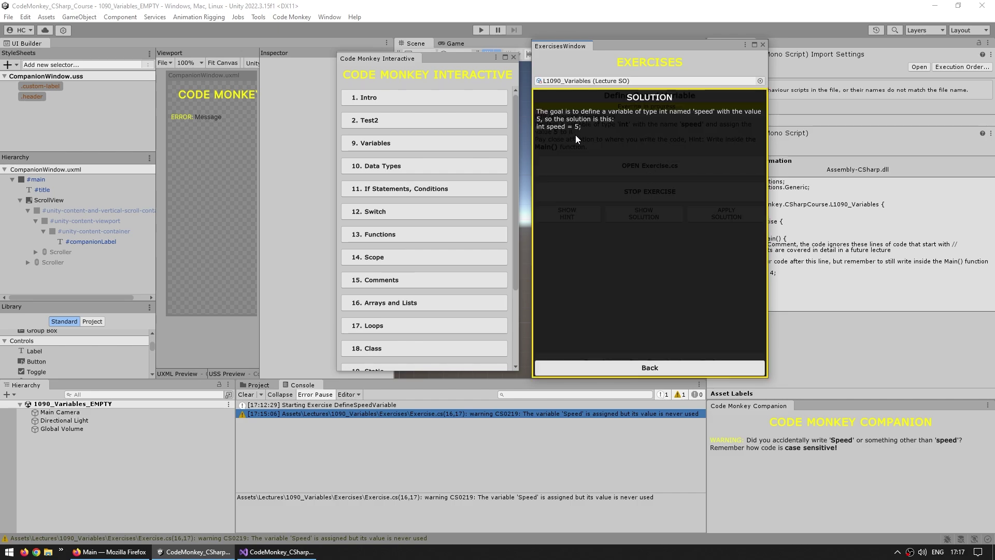
pyautogui.click(650, 367)
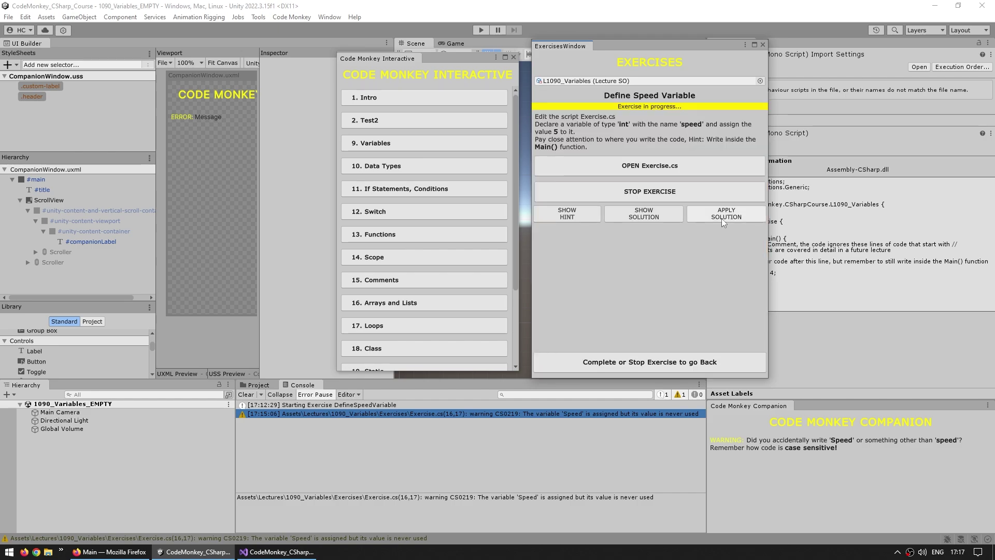
# Reopen the Exercise script in Visual Studio from the project's 1090_Variables Exercises folder.
pyautogui.click(262, 385)
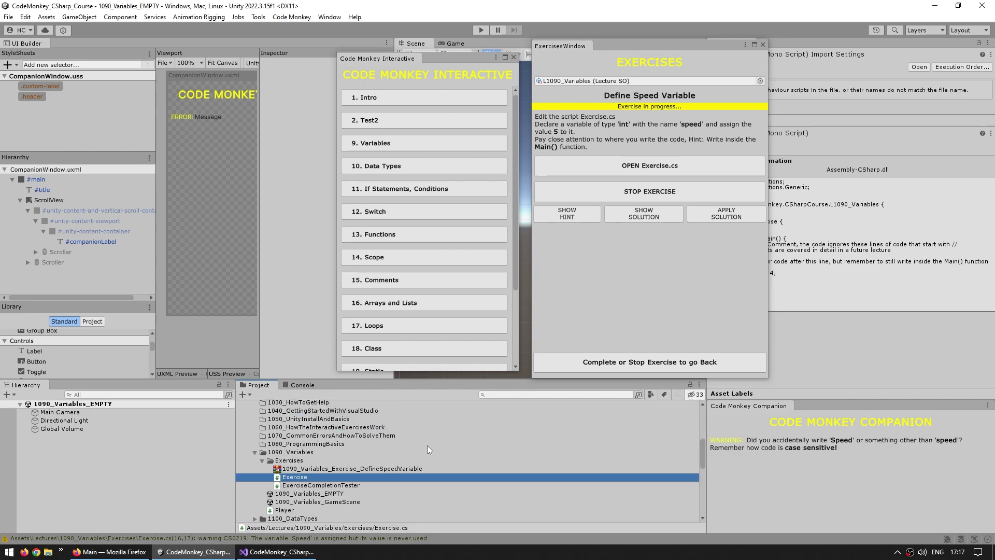
pyautogui.click(288, 486)
pyautogui.click(294, 477)
pyautogui.click(642, 284)
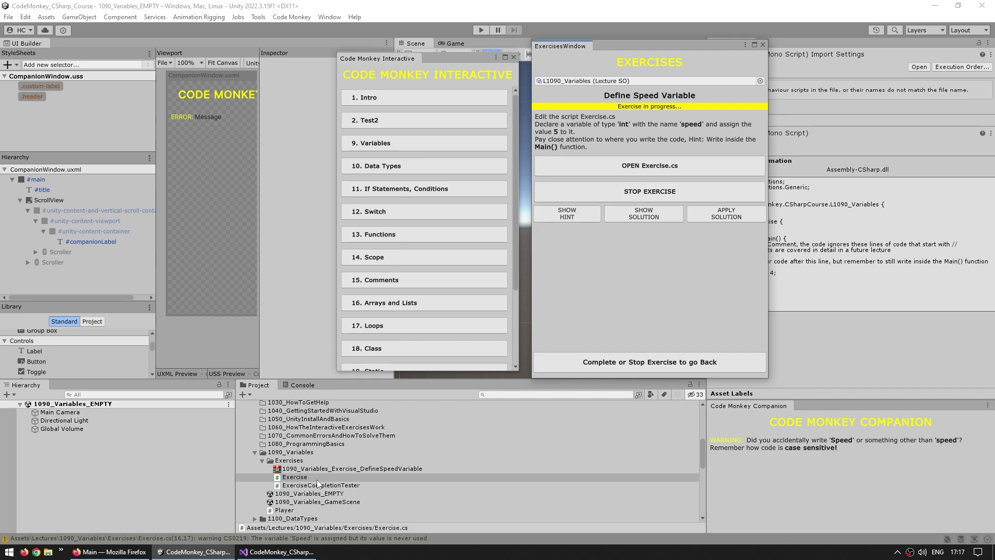
pyautogui.doubleClick(365, 476)
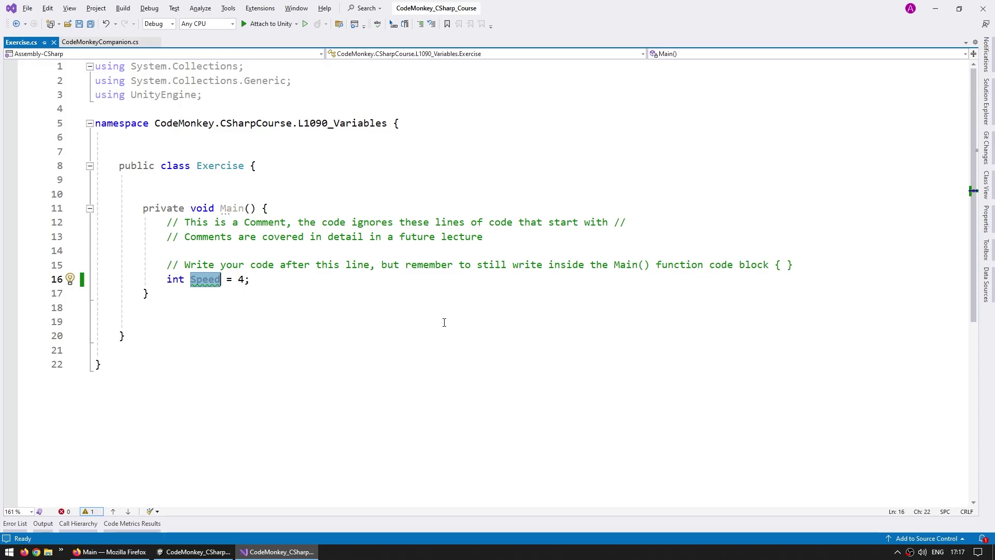
# Rename the variable on line 16 to lowercase speed, set its value to 5, and save the script.
pyautogui.press('Delete')
pyautogui.write('s')
pyautogui.press('End')
pyautogui.press('Left')
pyautogui.hotkey('shift', 'Left')
pyautogui.write('5')
pyautogui.hotkey('ctrl', 's')
# Switch to Unity and mark the Define Speed Variable exercise as complete.
pyautogui.hotkey('alt', 'Tab')
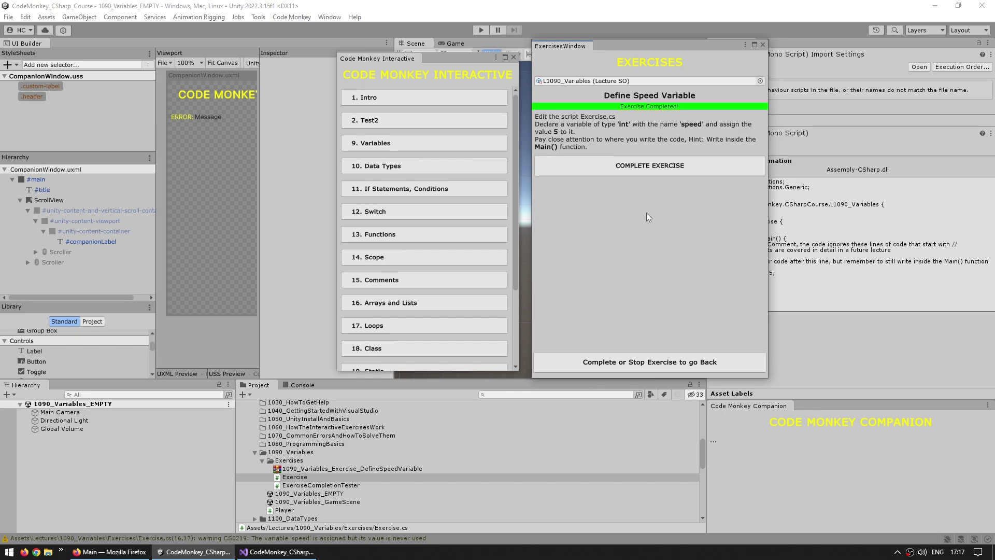
pyautogui.click(659, 166)
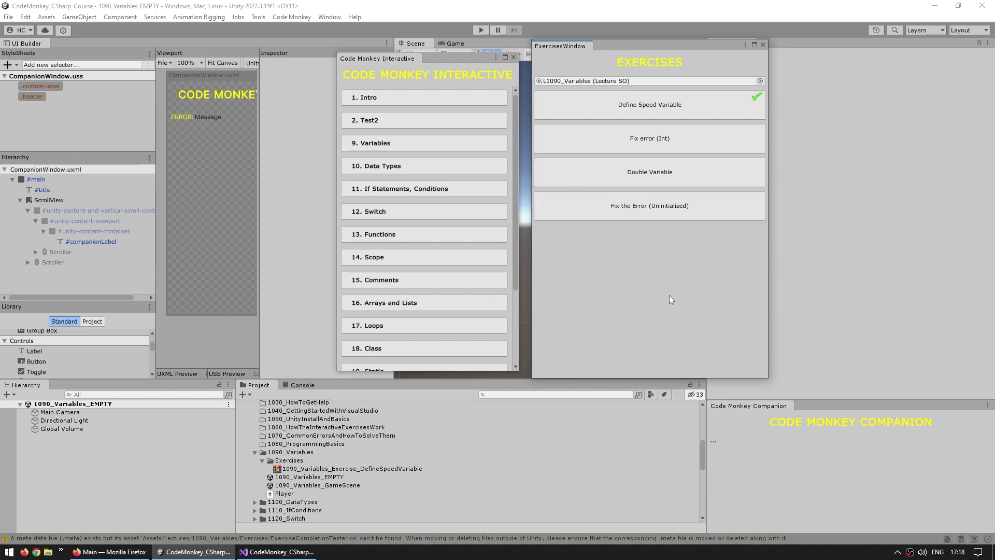
pyautogui.click(853, 471)
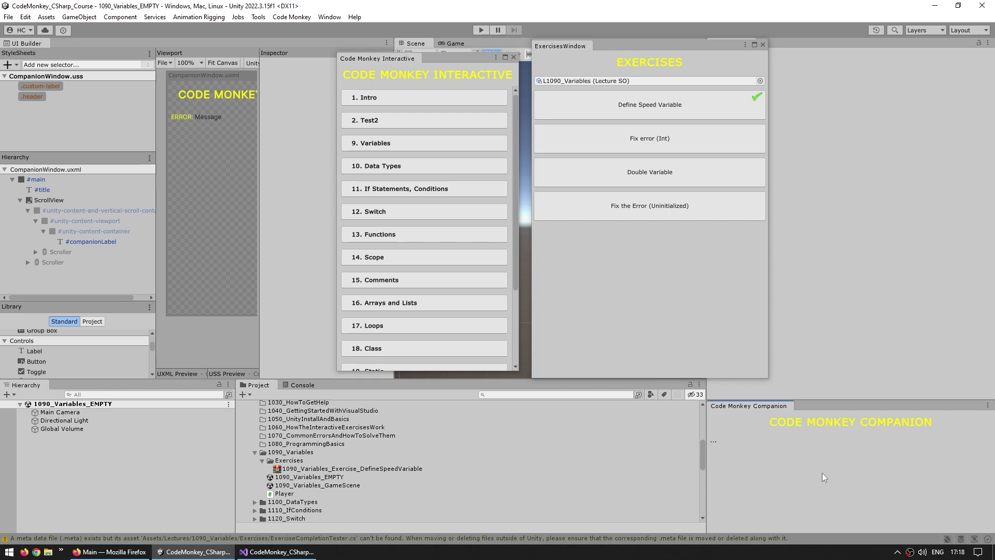
# Open the Variables lecture's FAQ and move its window over the Exercises window.
pyautogui.click(377, 147)
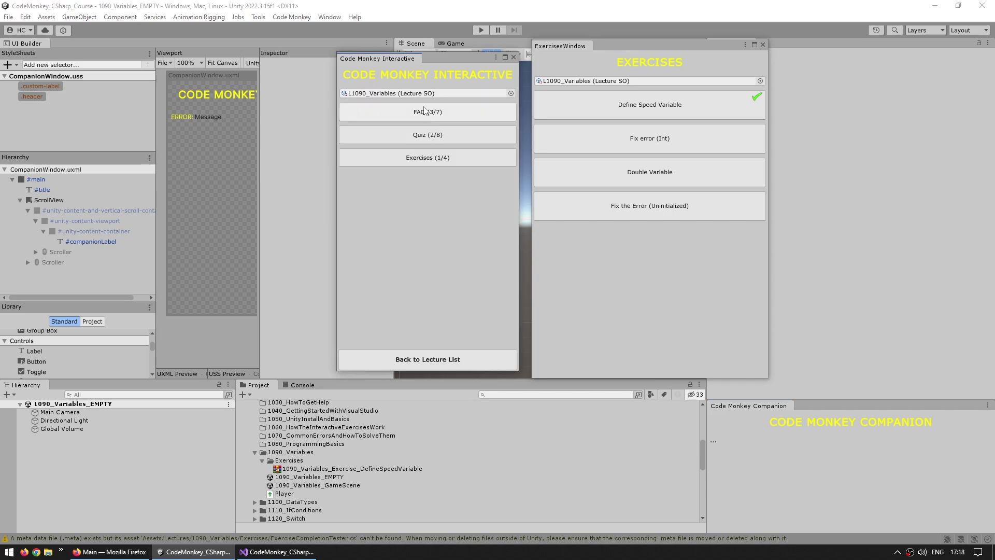
pyautogui.click(442, 117)
pyautogui.moveTo(452, 123); pyautogui.dragTo(705, 135)
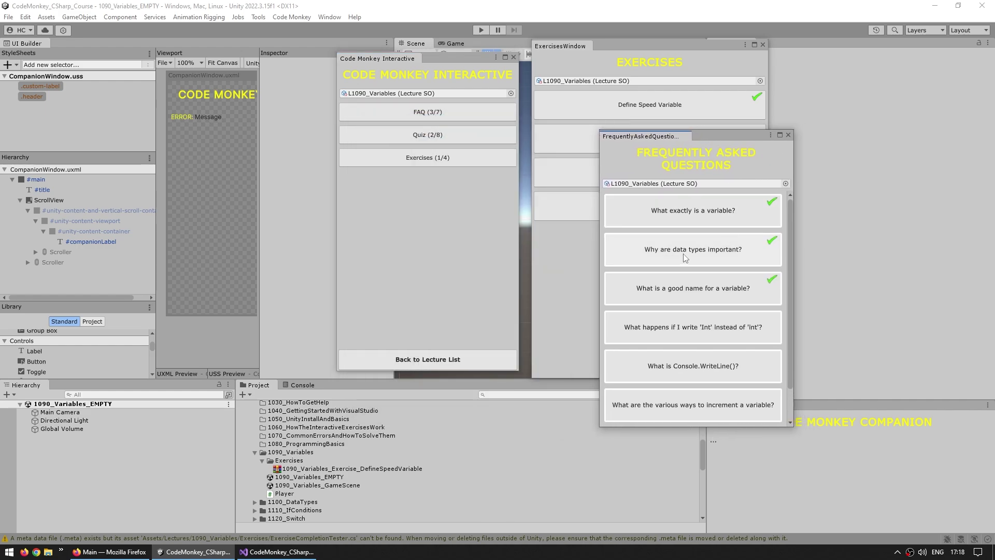
# Read the FAQ answer to "What exactly is a variable?" and return to the question list.
pyautogui.scroll(-1, 704, 257)
pyautogui.scroll(1, 737, 306)
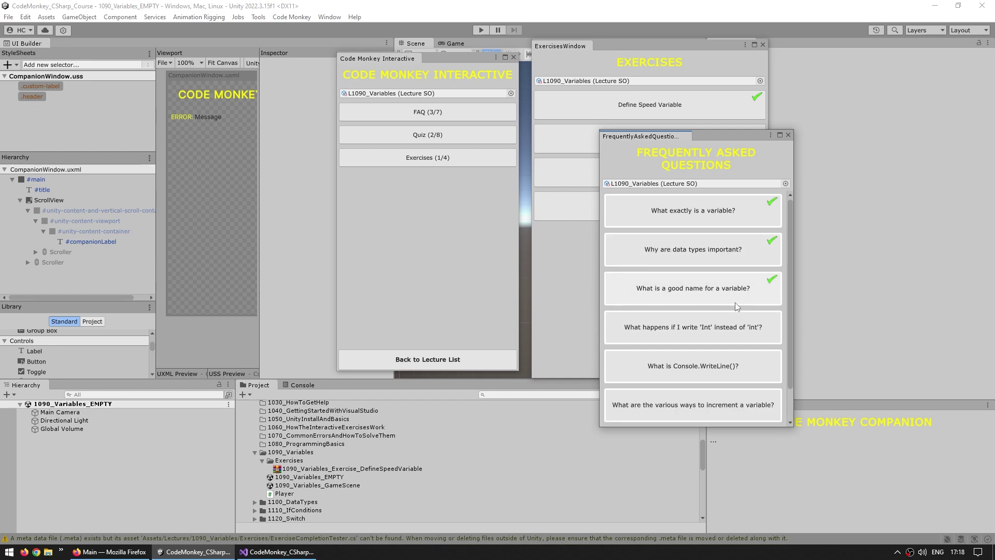
pyautogui.click(723, 222)
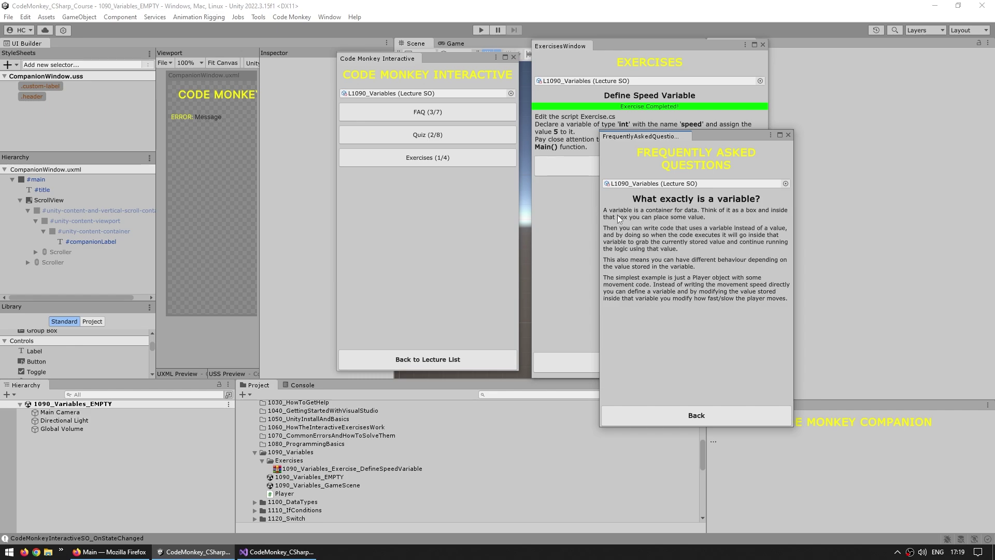
pyautogui.click(710, 416)
pyautogui.scroll(-1, 721, 259)
pyautogui.scroll(1, 721, 296)
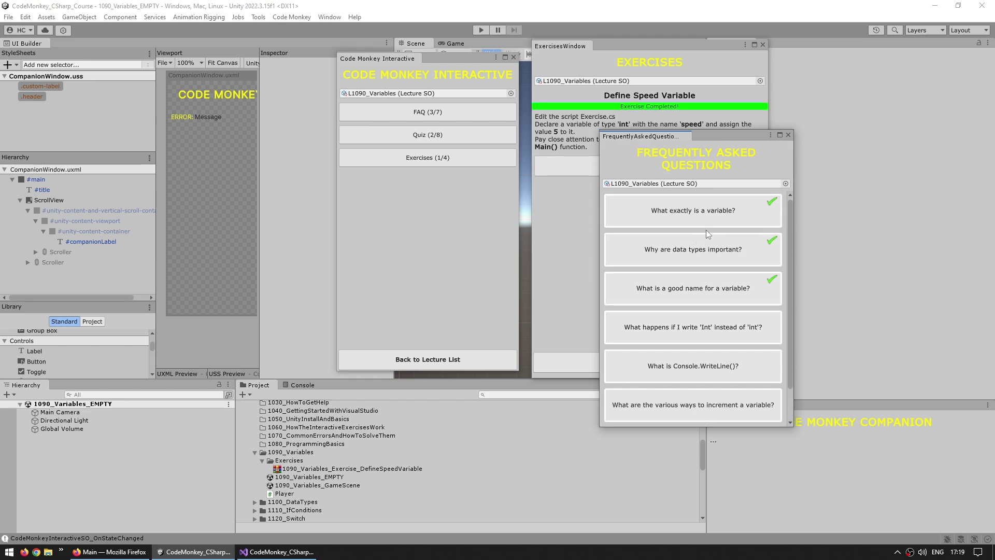
# Open the Variables quiz in a widened window and answer the question on a variable's primary purpose with "To store data".
pyautogui.click(441, 136)
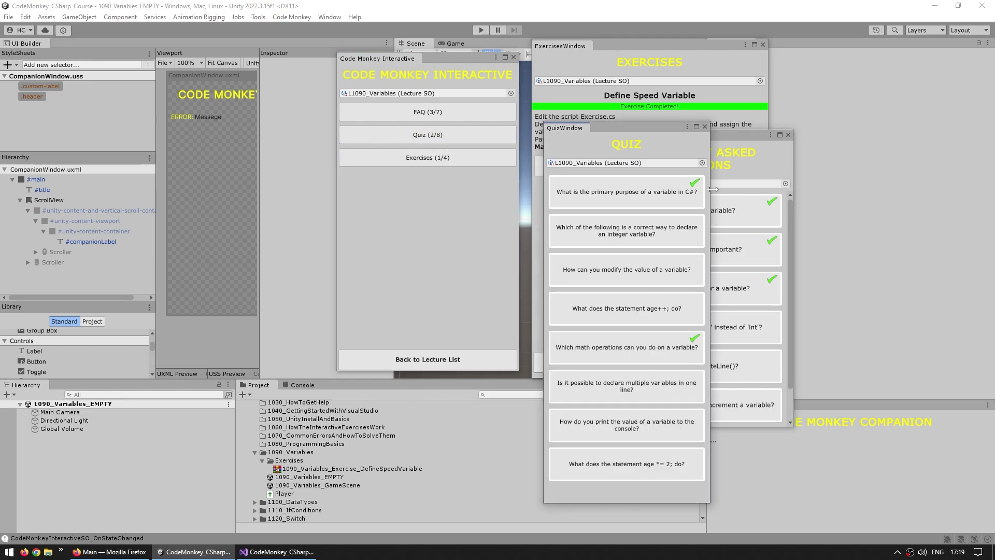
pyautogui.moveTo(712, 189); pyautogui.dragTo(789, 190)
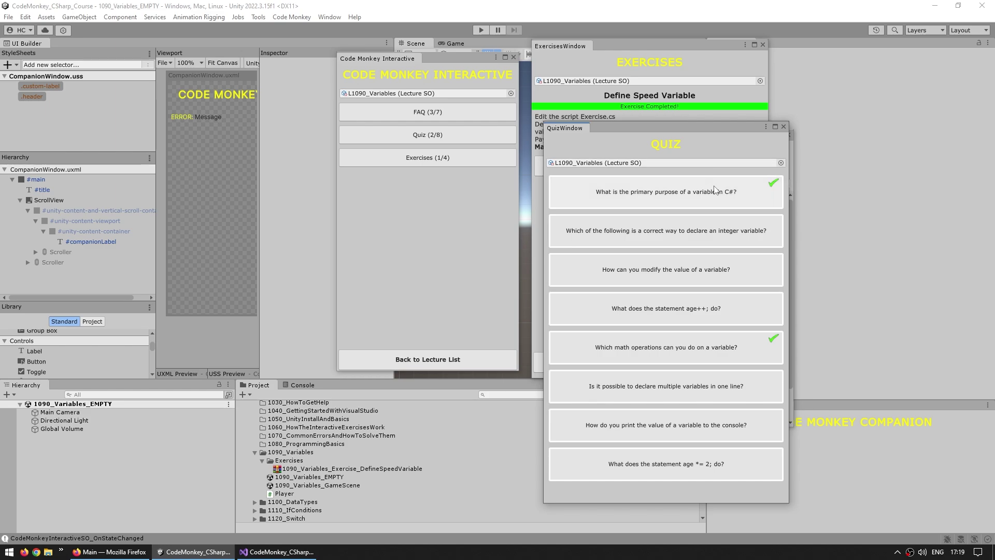
pyautogui.click(667, 195)
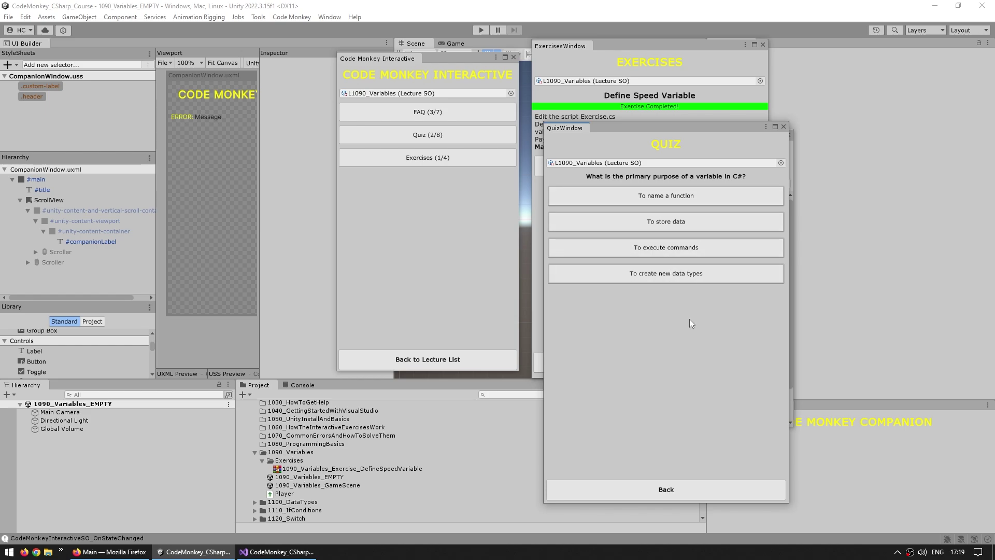
pyautogui.click(676, 221)
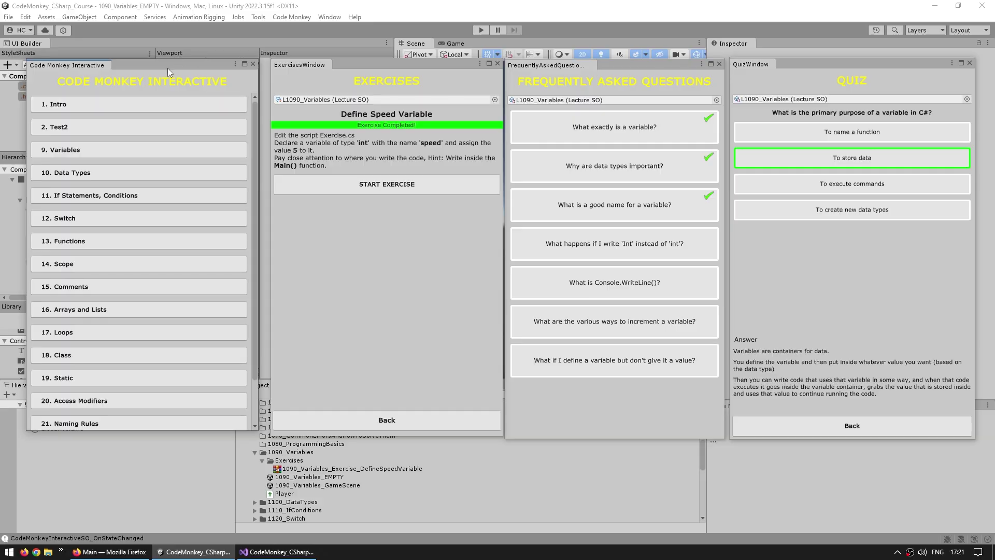
# Move the Code Monkey Interactive window towards the FAQ window and shift the Exercises window.
pyautogui.moveTo(167, 72); pyautogui.dragTo(626, 158)
pyautogui.moveTo(299, 64); pyautogui.dragTo(398, 71)
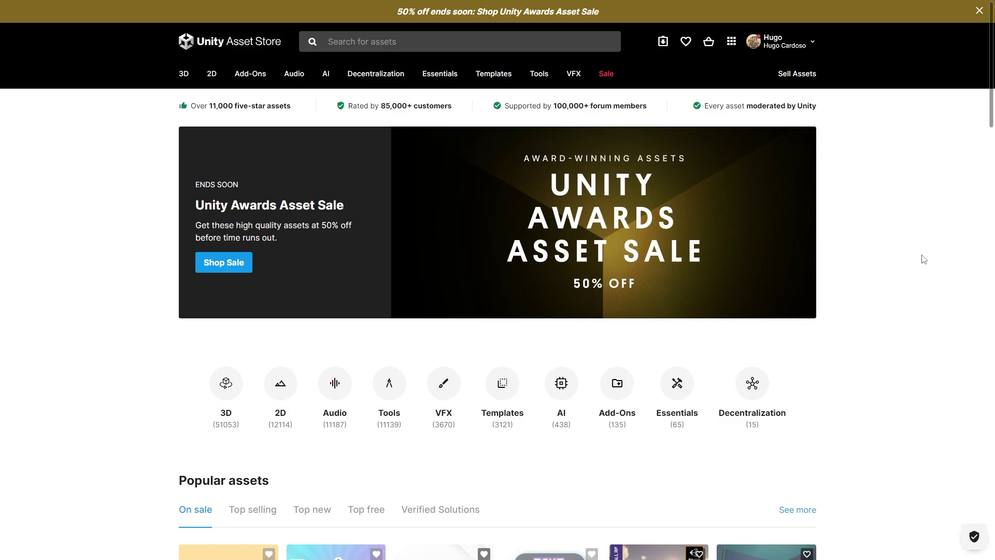
# On the Unity Asset Store, open the Unity Awards Asset Sale and look through the discounted assets and filter options.
pyautogui.click(705, 237)
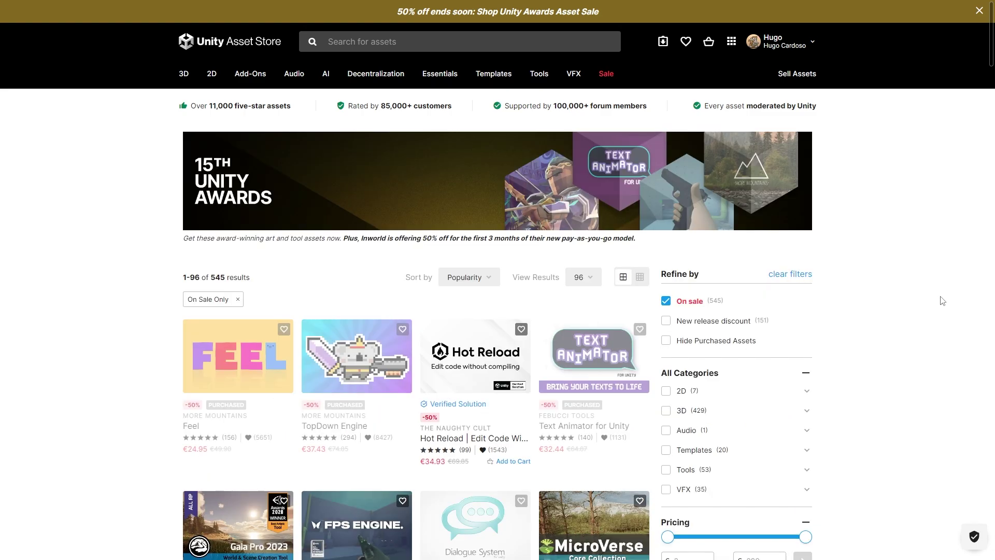
pyautogui.scroll(-5, 935, 283)
pyautogui.scroll(-8, 935, 280)
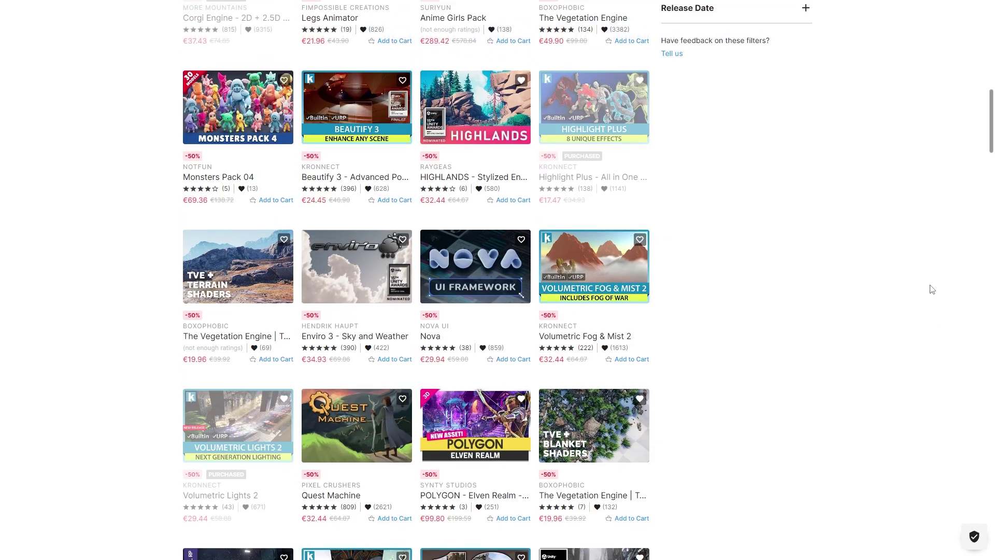
pyautogui.scroll(12, 933, 289)
pyautogui.scroll(2, 933, 288)
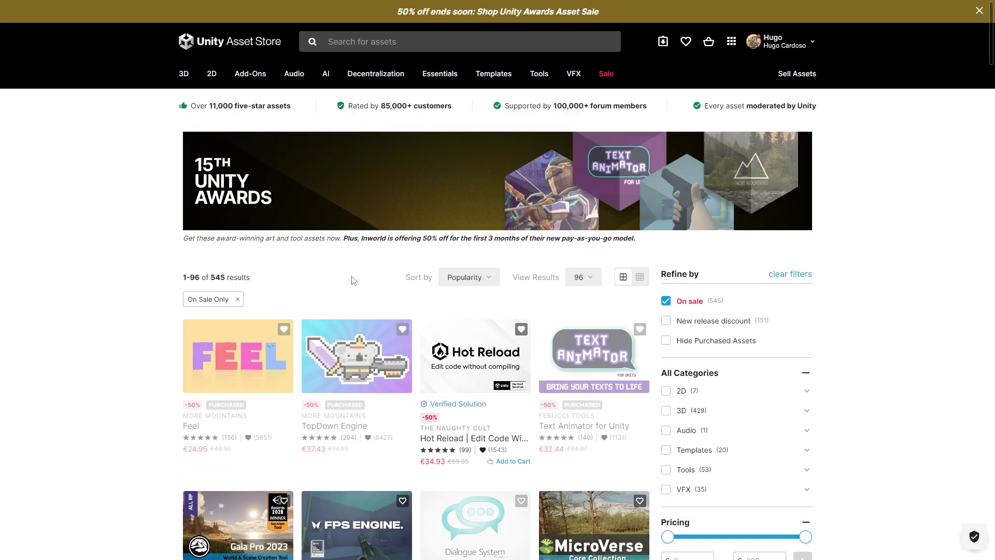
pyautogui.scroll(-3, 354, 281)
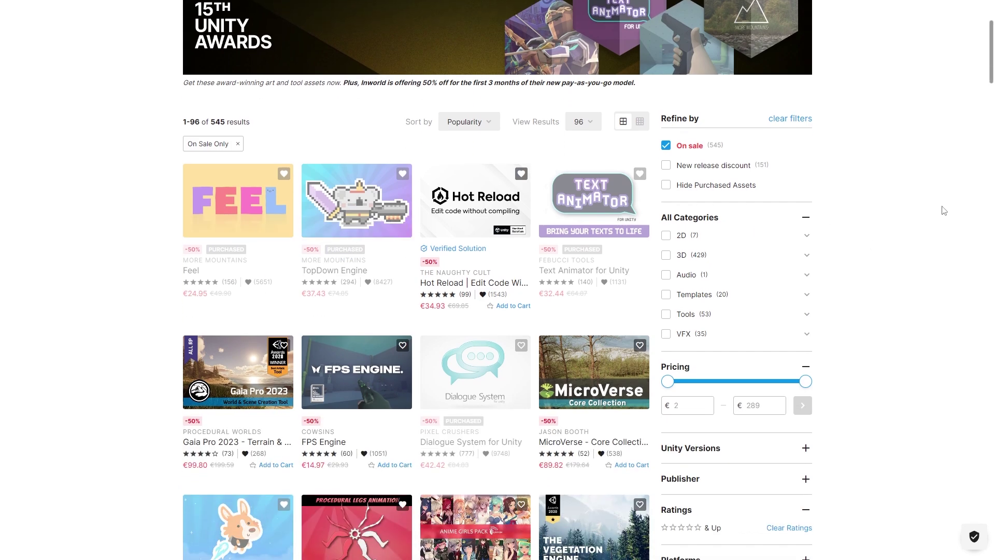
pyautogui.scroll(-1, 549, 340)
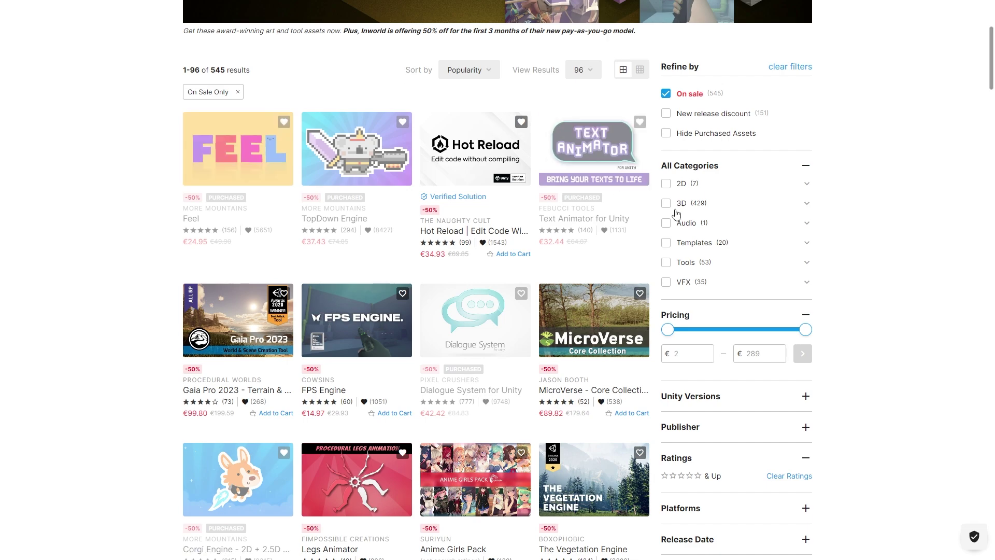
pyautogui.scroll(-6, 478, 350)
pyautogui.scroll(-4, 479, 350)
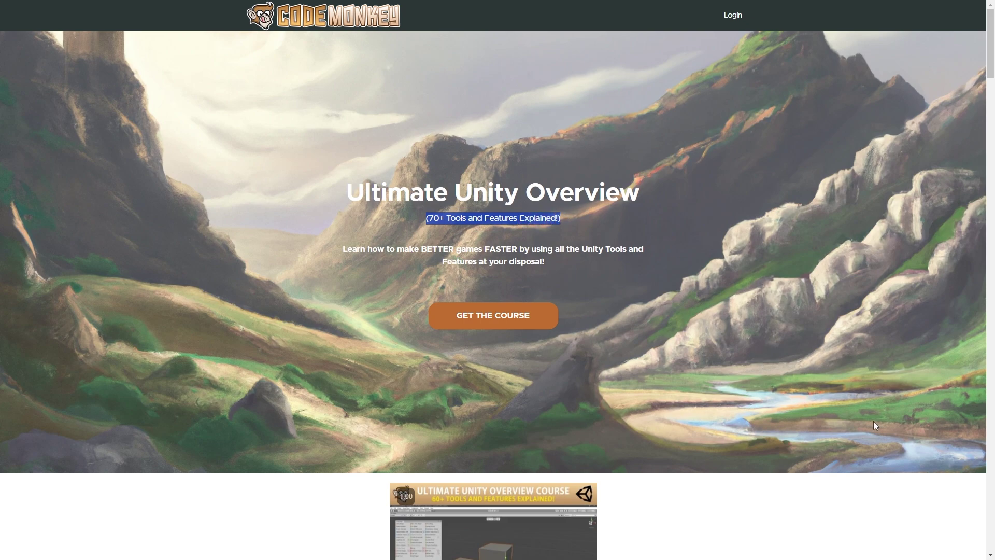
# Look through the Ultimate Unity Overview course page and the C# course's Beginner and Intermediate lecture lists.
pyautogui.scroll(-9, 846, 416)
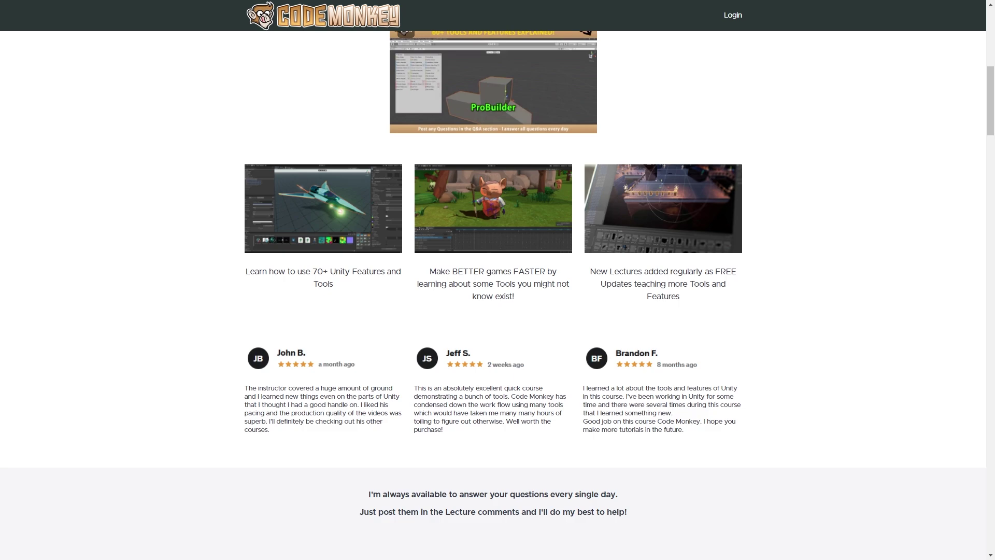
pyautogui.scroll(-10, 493, 280)
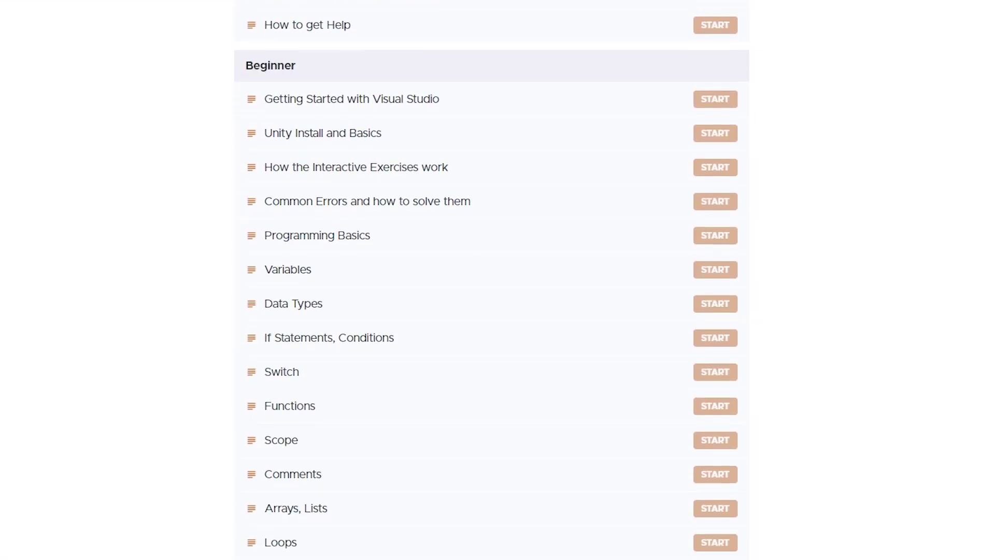
pyautogui.scroll(-10, 493, 280)
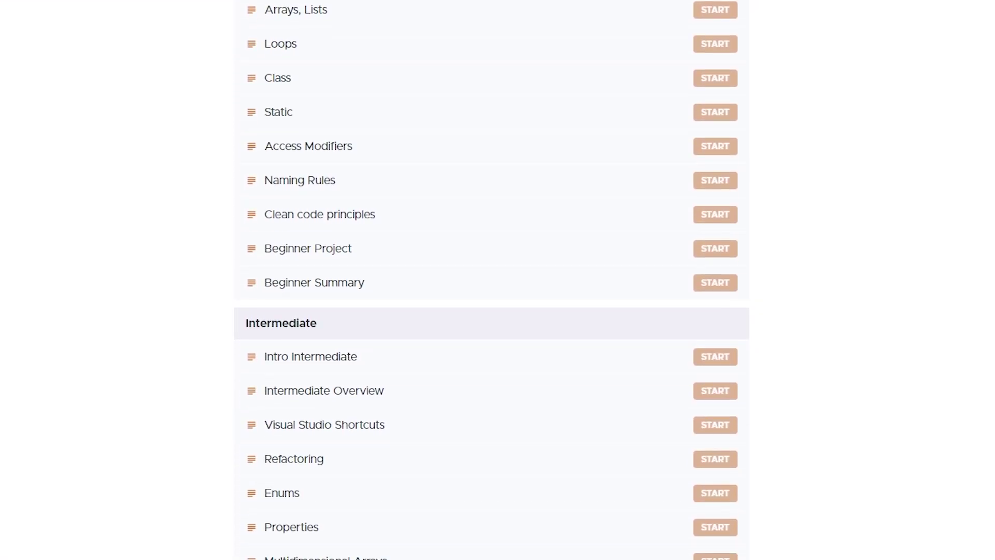
pyautogui.scroll(-10, 492, 280)
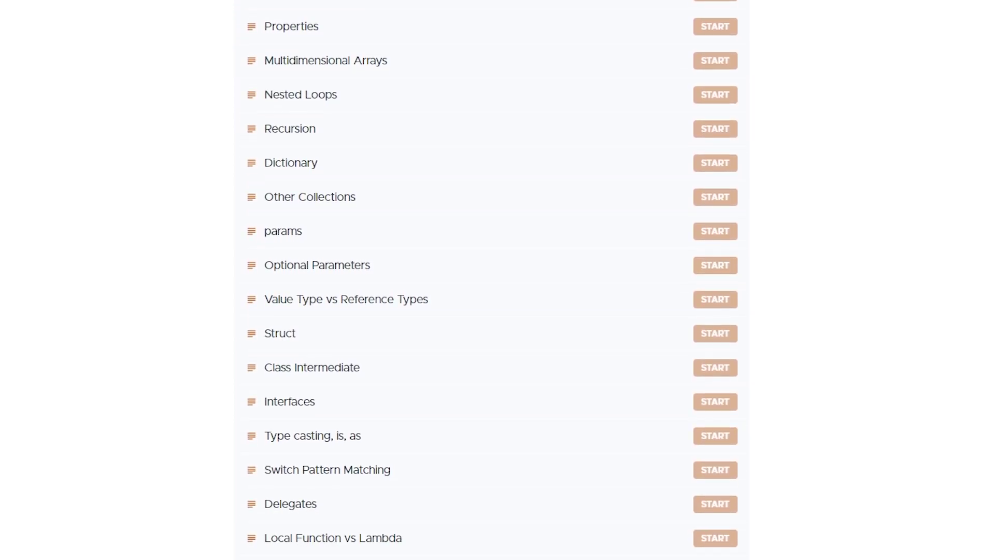